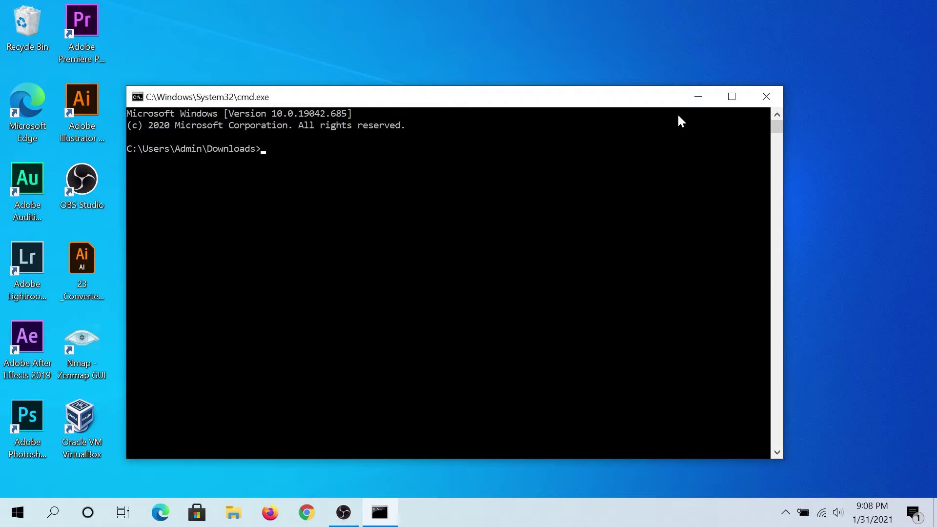
- Close the Command Prompt console and open the Downloads folder in File Explorer
left_click(766, 97)
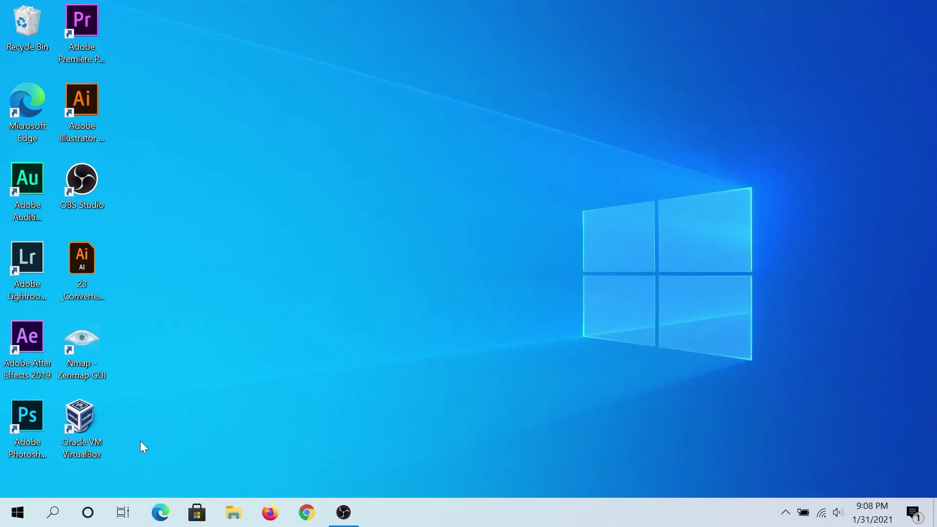
left_click(233, 513)
left_click(38, 122)
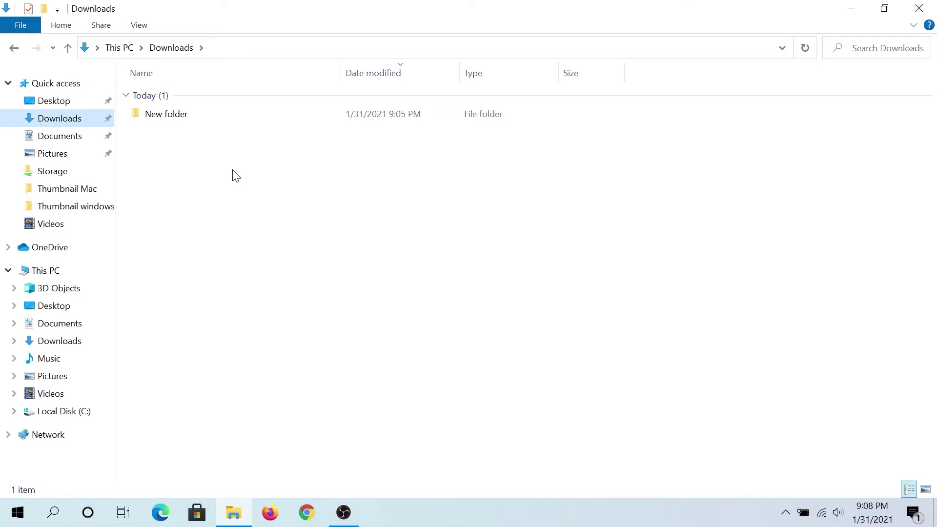
left_click(25, 29)
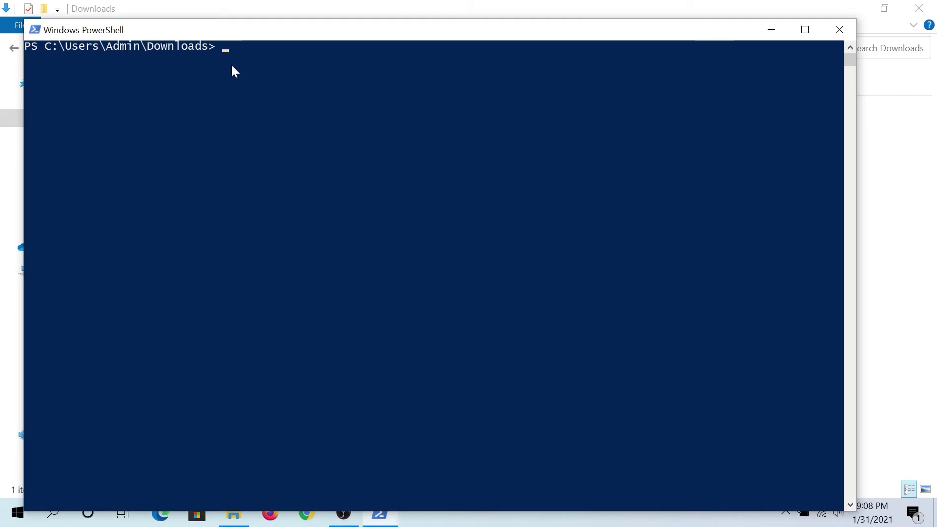
left_click(839, 30)
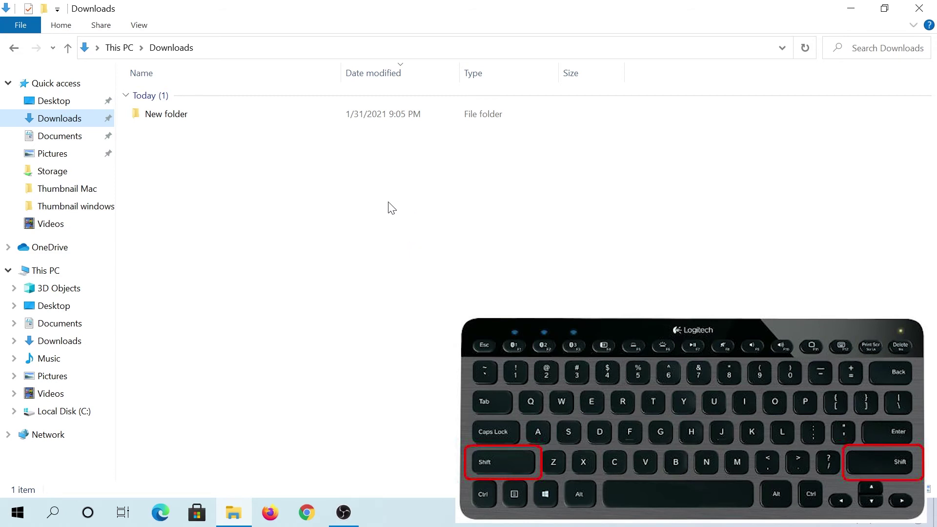
right_click(368, 180, "shift")
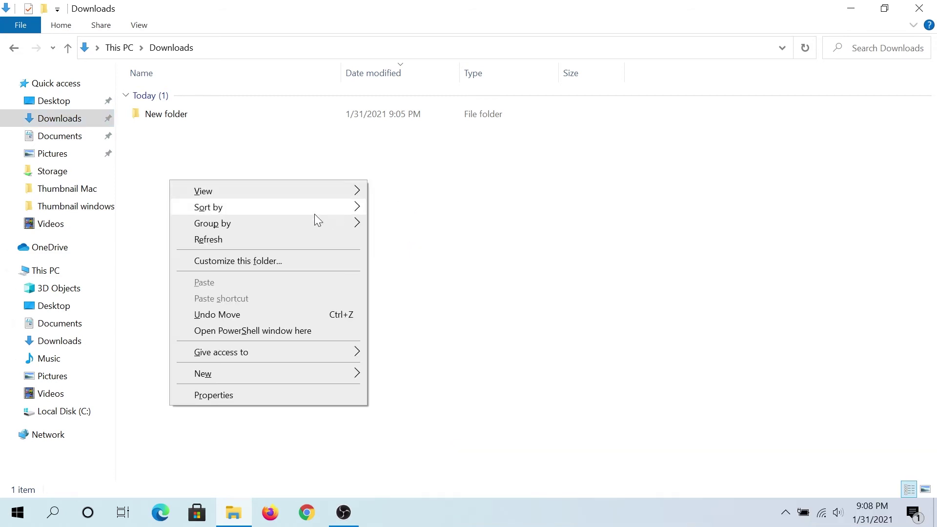
left_click(296, 331)
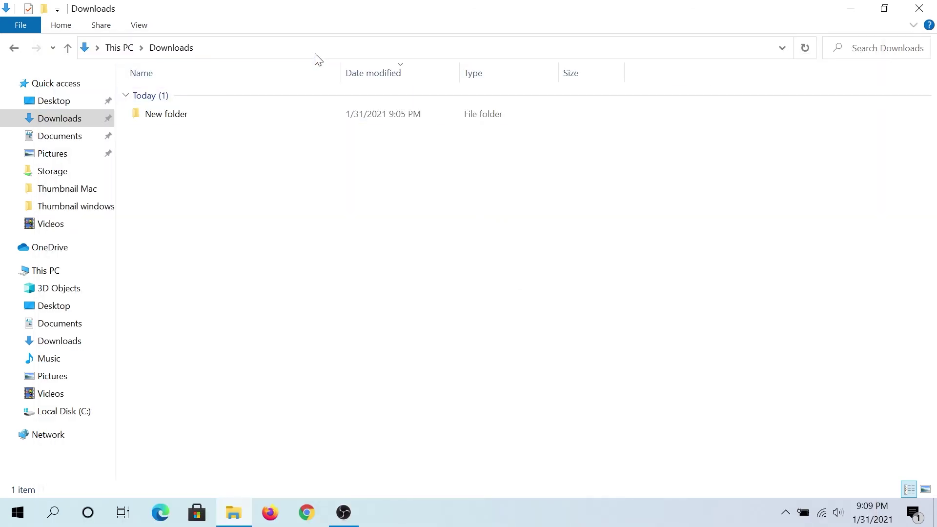
- Launch Command Prompt in Downloads by entering 'cmd' in the Explorer address bar
left_click(320, 48)
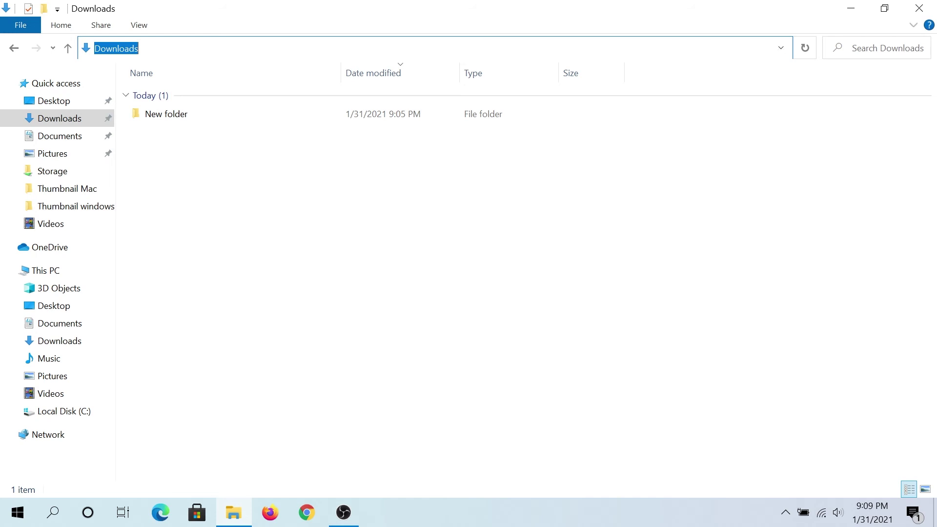
type("cmd")
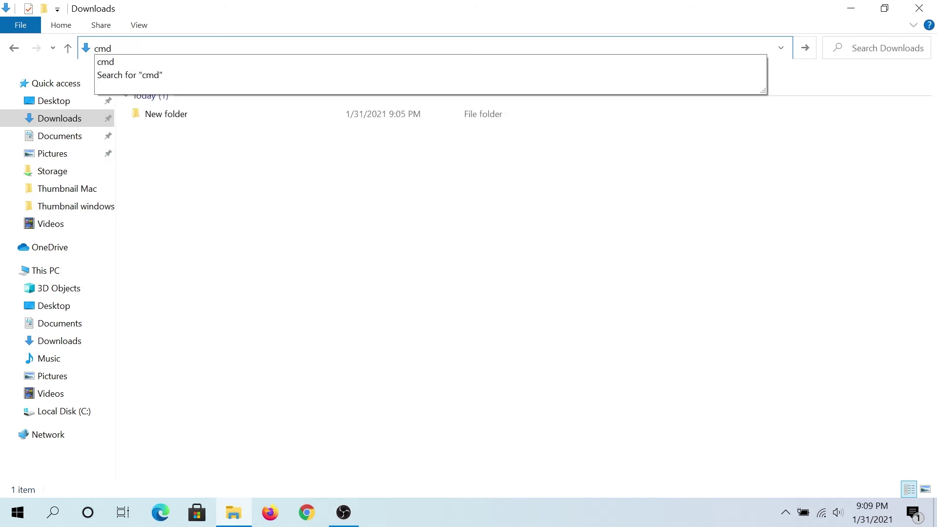
key("Return")
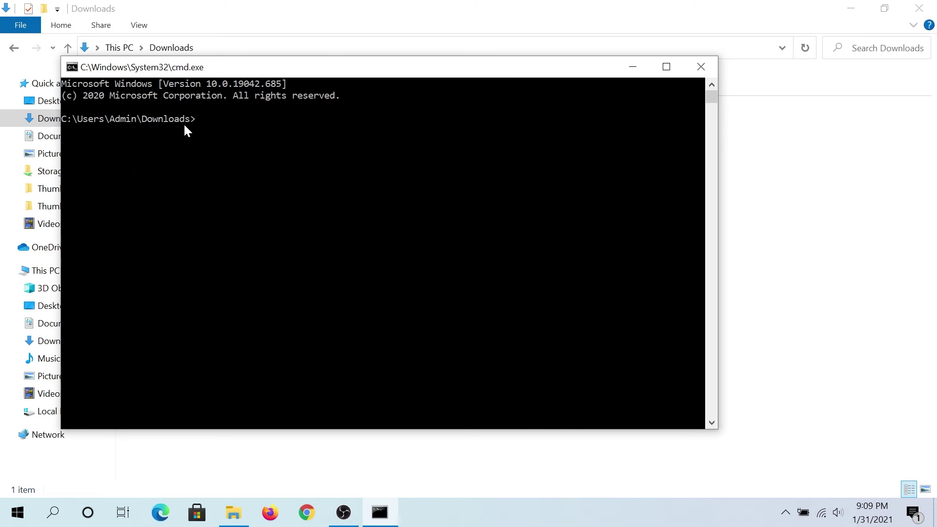
- Close Command Prompt and launch PowerShell in Downloads by entering 'powershell' in the address bar
key("alt+F4")
type("p")
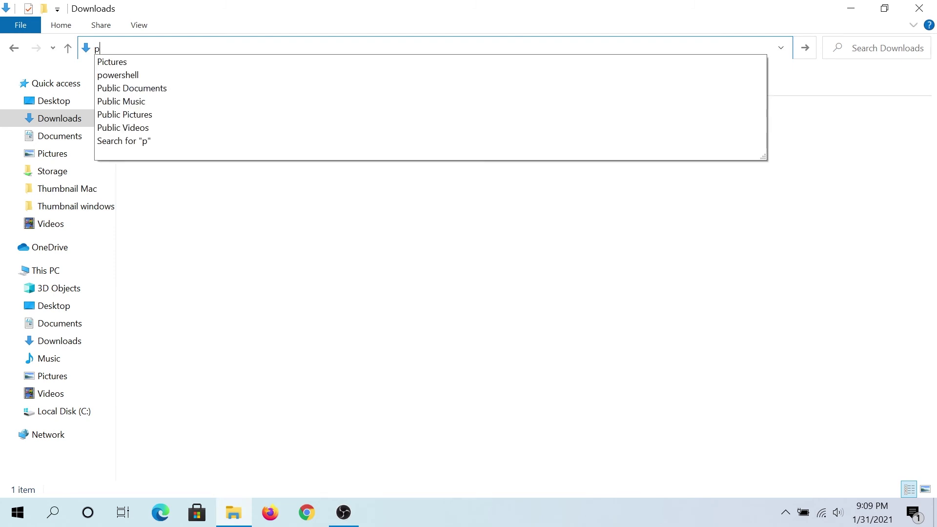
type("owershell")
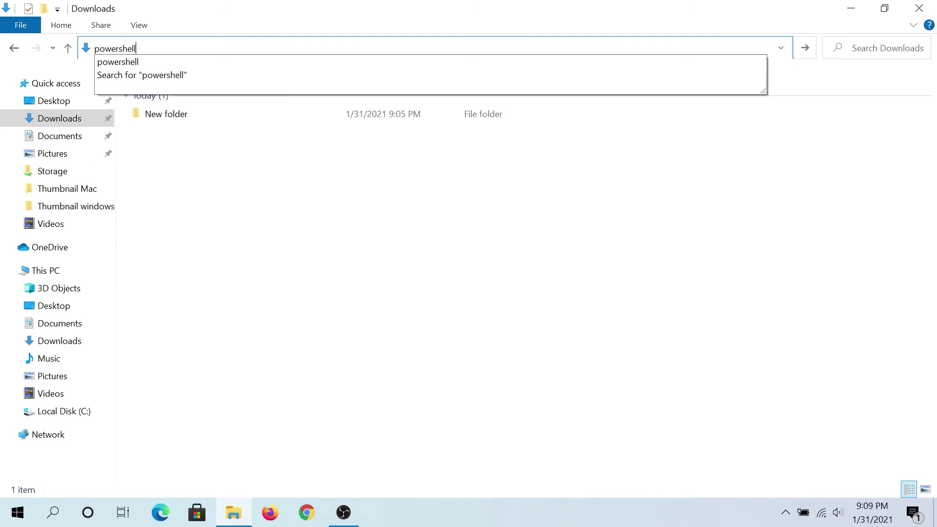
key("Return")
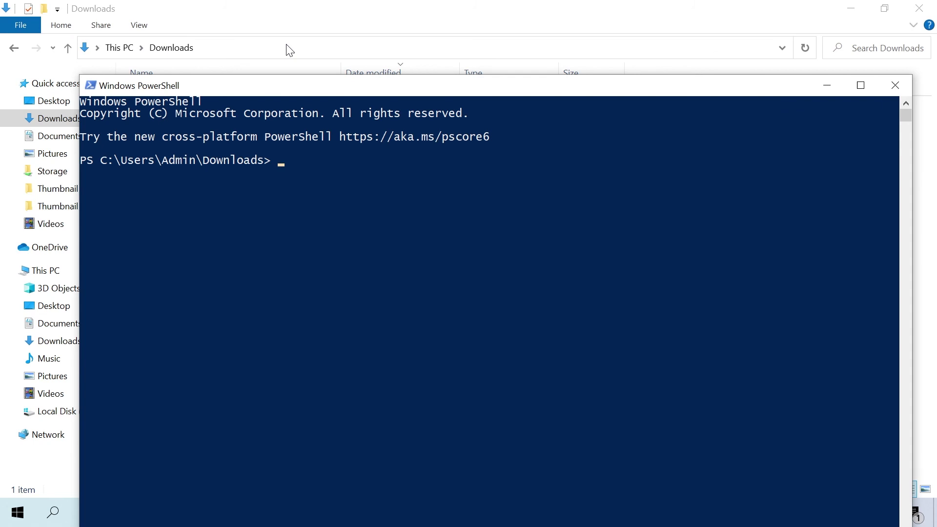